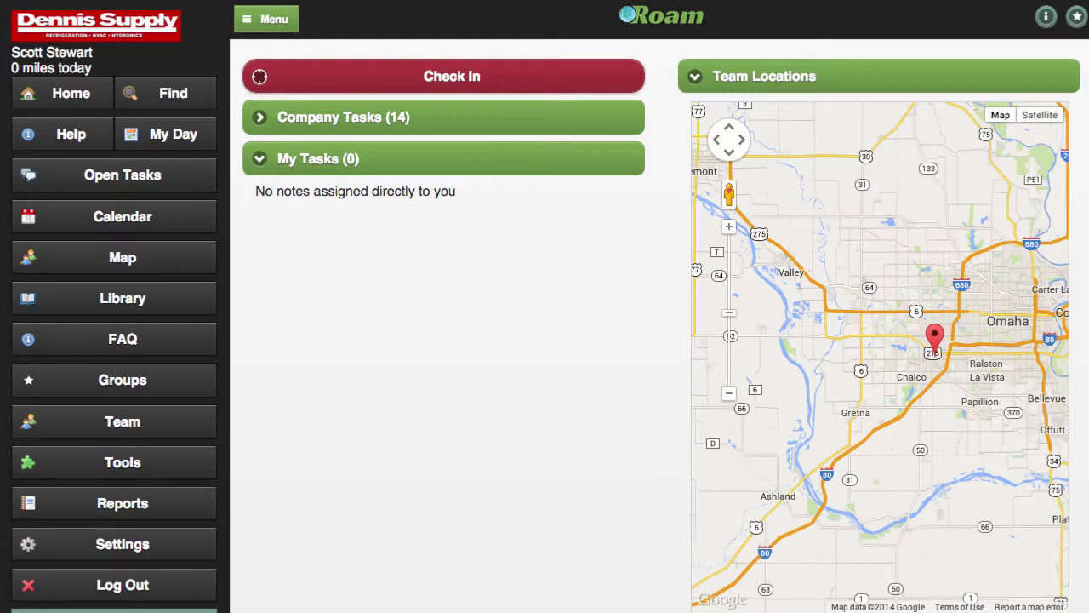
Open the Operating Reports page from the Reports item in the sidebar
left_click(132, 500)
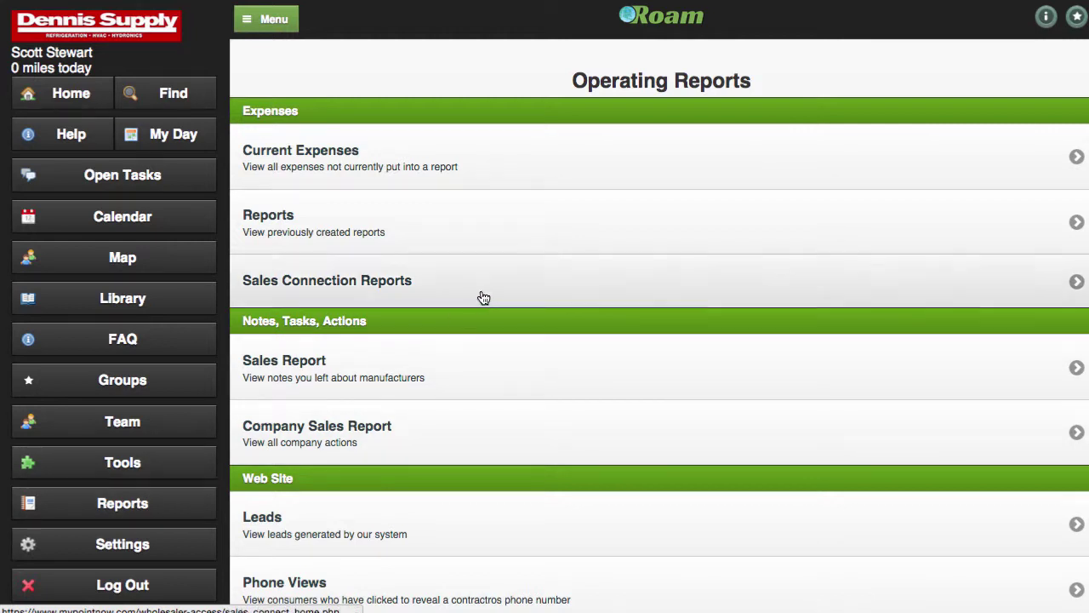
Open Sales Connection Reports and scroll through the employee table for 2014-10-11 to 2014-11-09
left_click(483, 289)
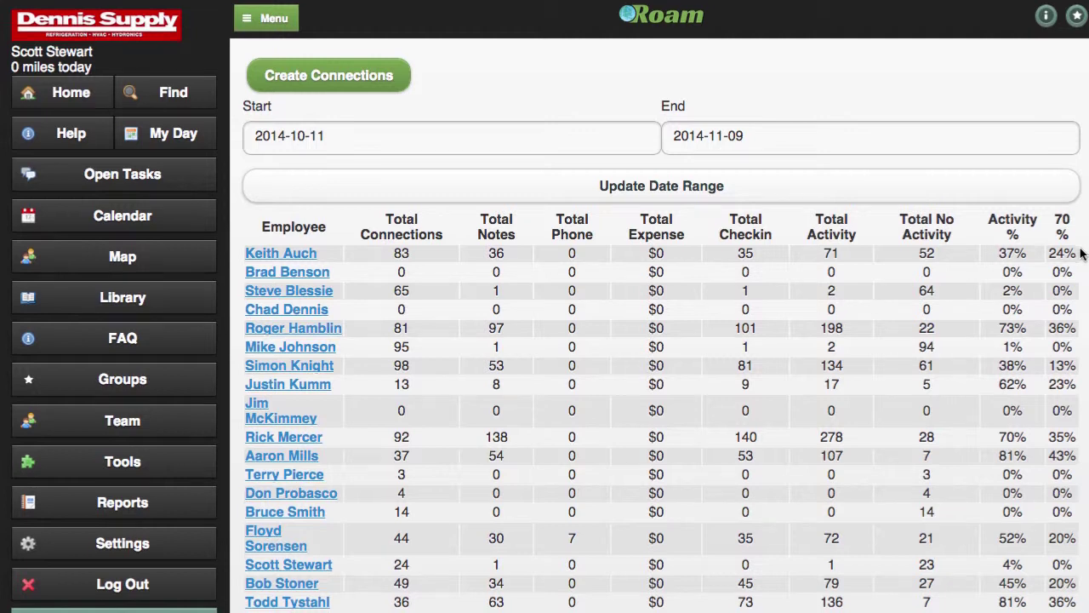
scroll(1076, 252, "down", 1)
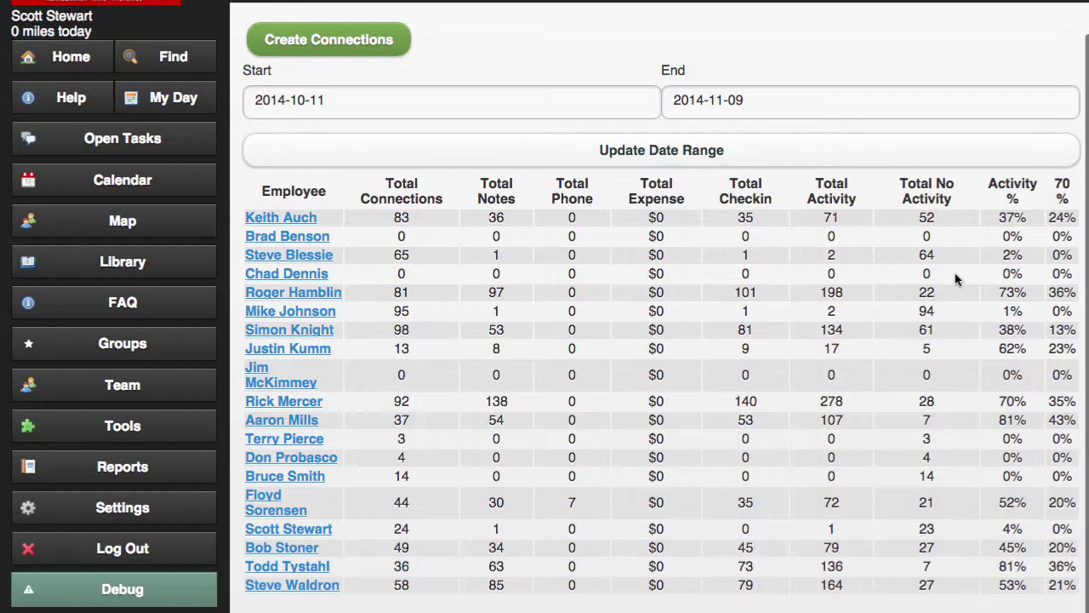
Open the selected employee's account connections report and scroll through the company table
left_click(302, 585)
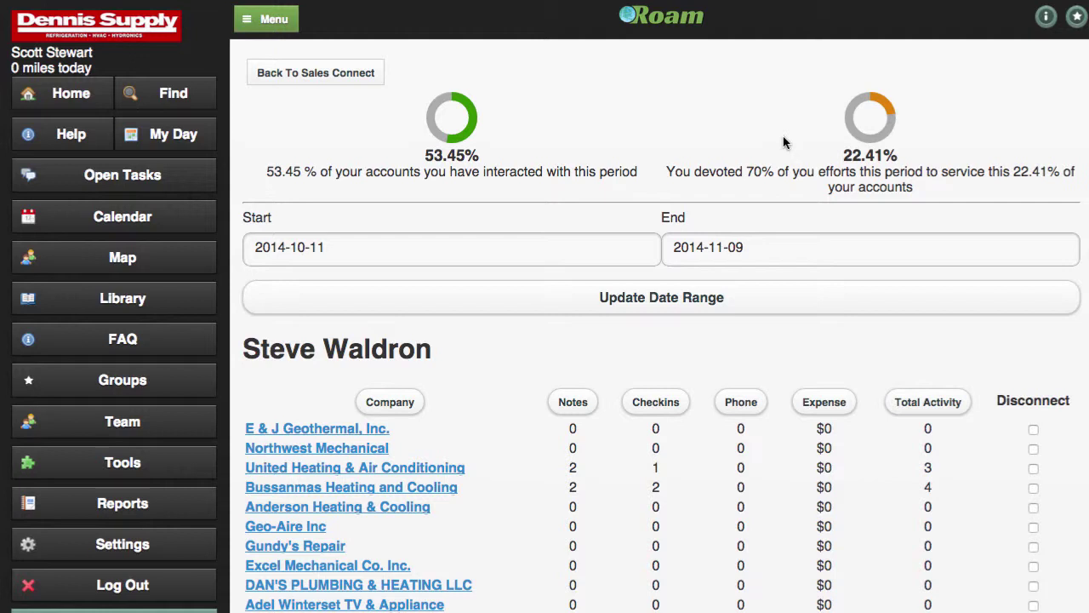
scroll(784, 143, "down", 4)
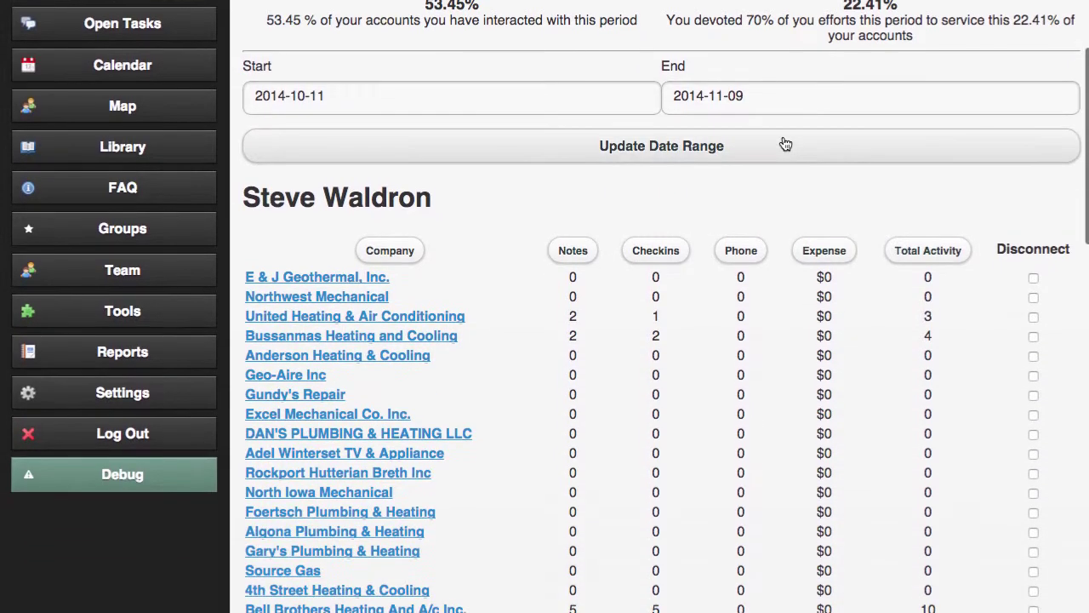
scroll(784, 143, "down", 4)
scroll(785, 145, "down", 1)
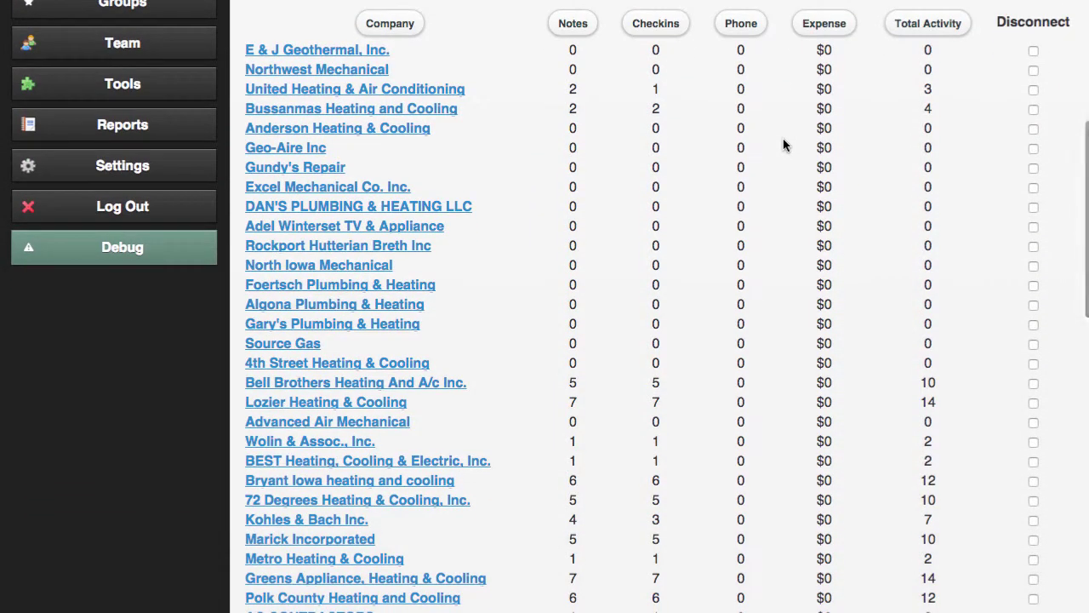
Mark Northwest Mechanical for disconnection and scroll down to the visited-but-not-connected list
left_click(1033, 70)
scroll(987, 76, "down", 1)
scroll(987, 76, "down", 3)
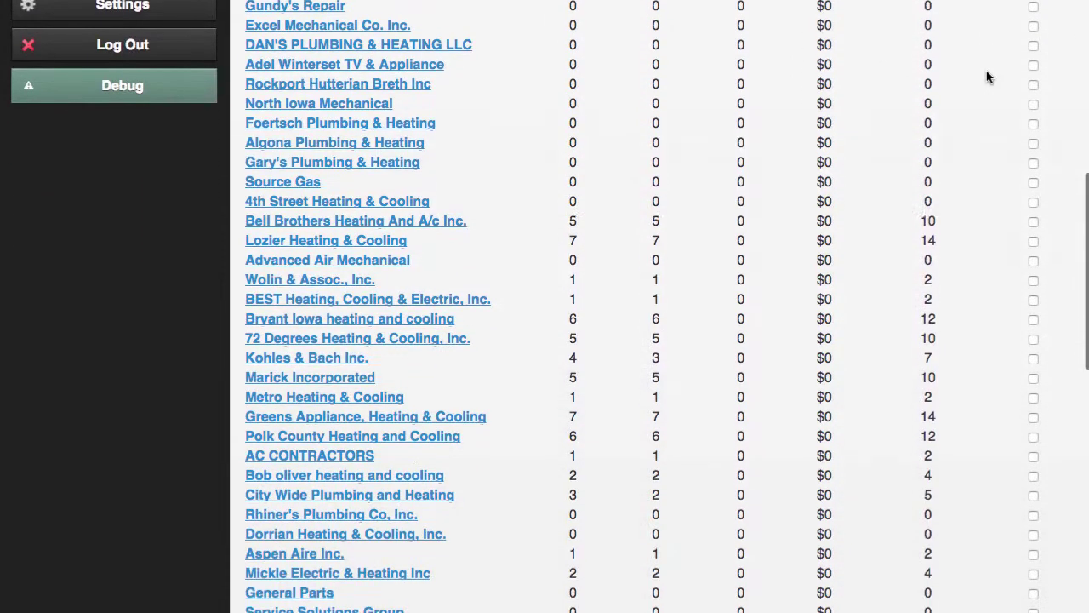
scroll(987, 77, "down", 7)
scroll(987, 77, "down", 7)
Tick Connect for Waldinger Corporation and attach it to the employee's connections
scroll(826, 212, "down", 3)
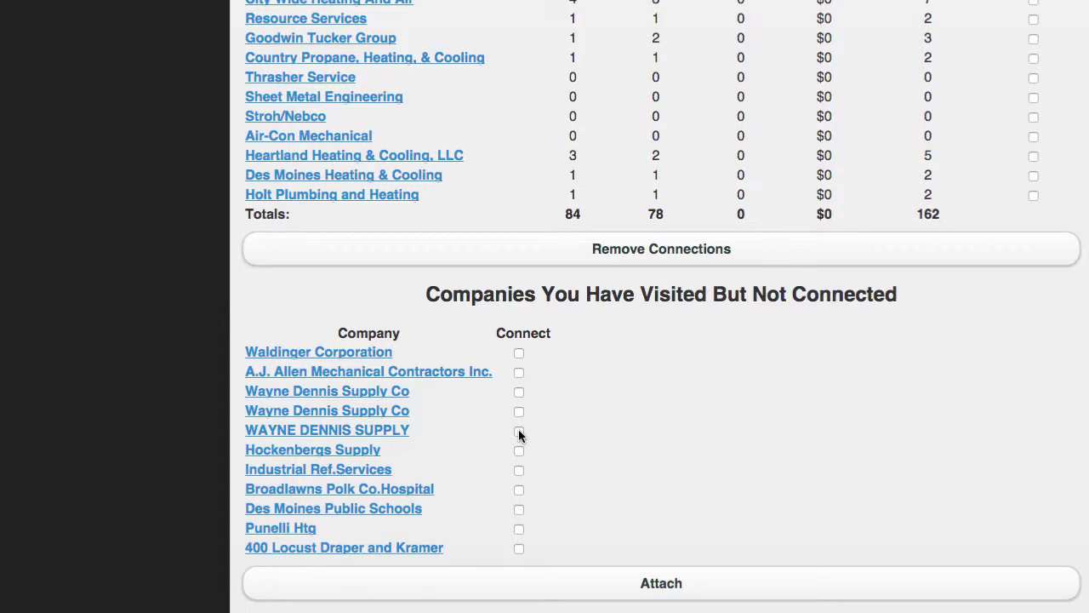
left_click(519, 354)
left_click(705, 589)
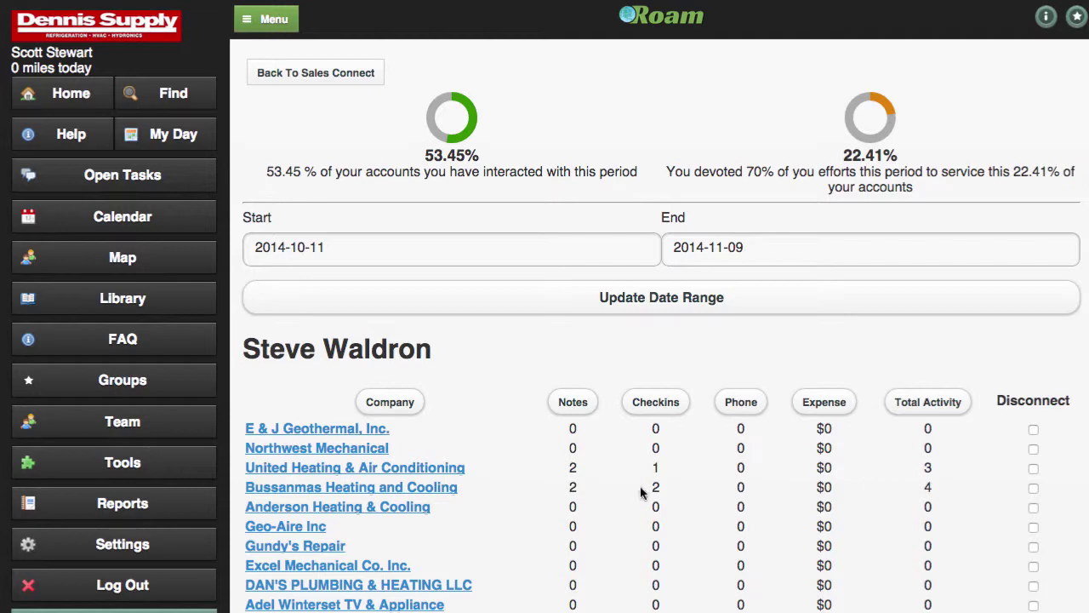
From the team report, start Create Connections and search the employee's companies filtered to state IA
left_click(324, 89)
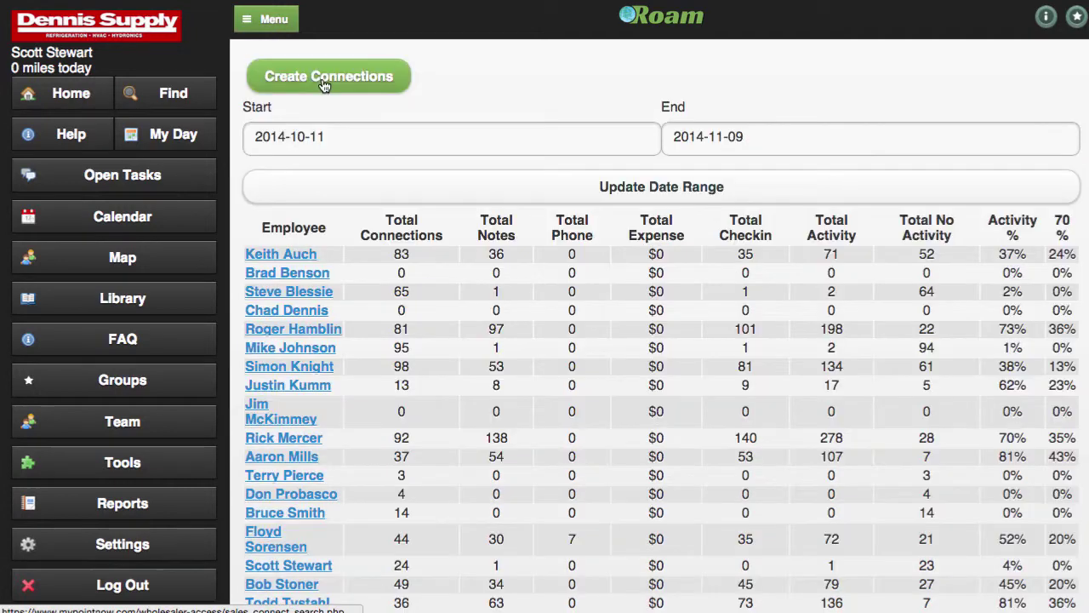
left_click(323, 80)
left_click(672, 319)
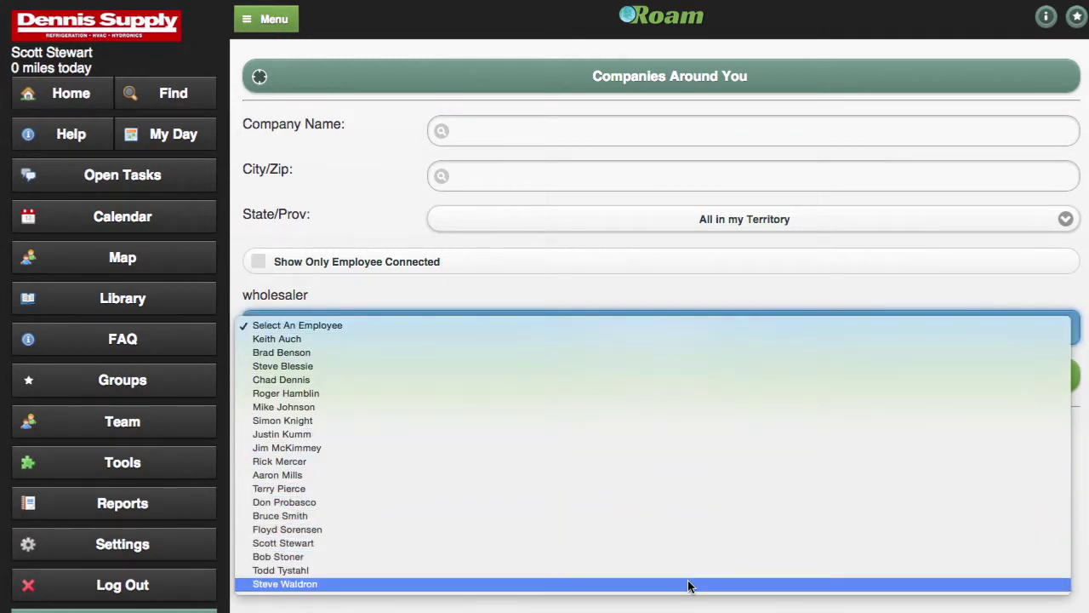
left_click(690, 584)
left_click(704, 220)
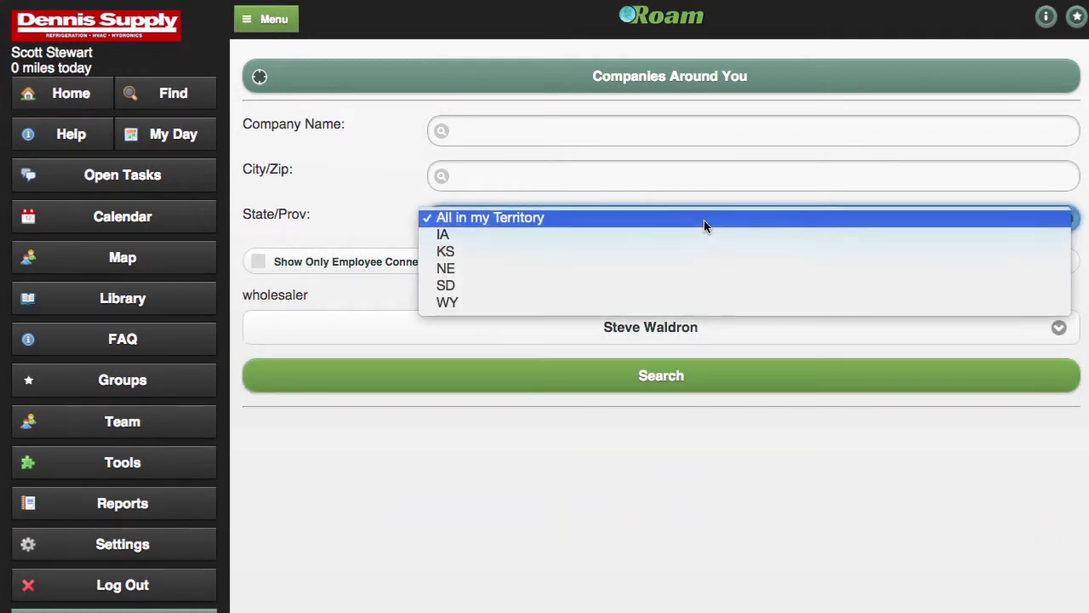
left_click(704, 235)
left_click(710, 379)
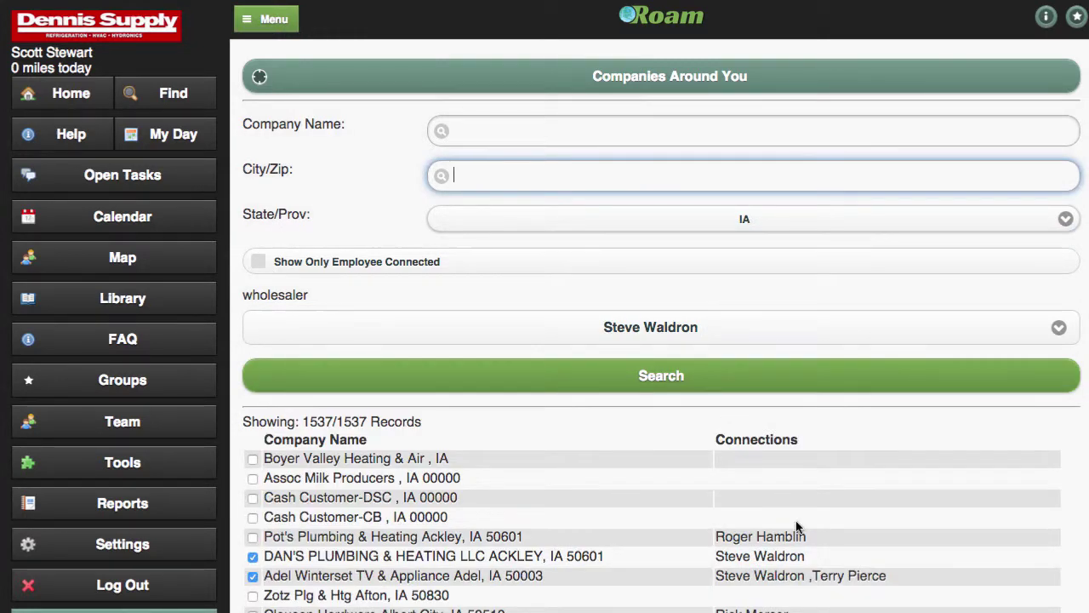
Scroll the Iowa company results and mark Premier Plumbing Inc. in Ankeny for connection
scroll(796, 523, "down", 1)
scroll(797, 523, "down", 3)
scroll(797, 523, "down", 3)
scroll(796, 523, "down", 1)
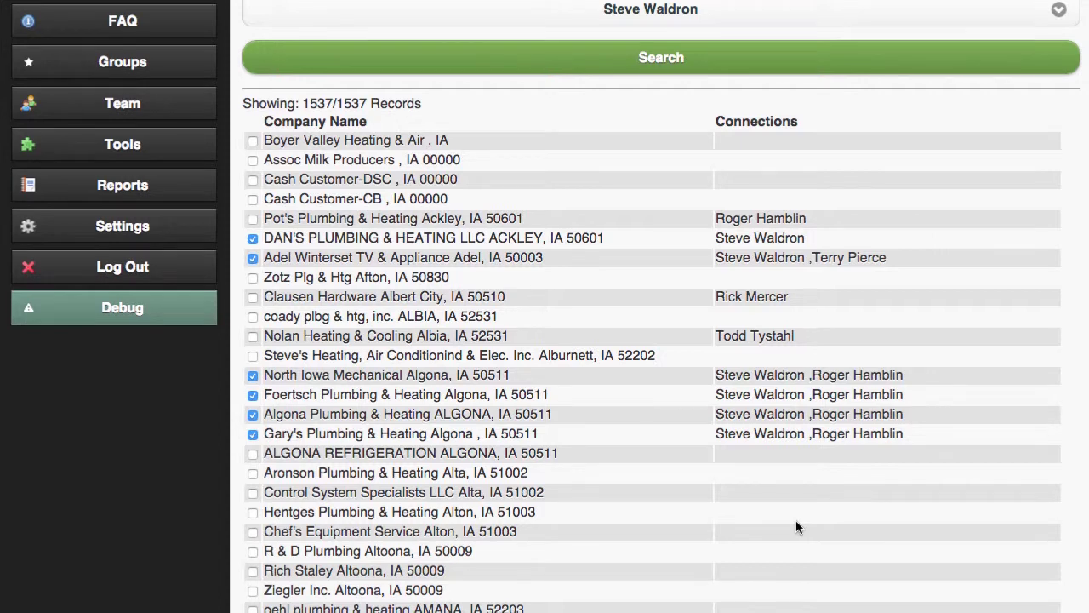
scroll(796, 523, "down", 5)
scroll(797, 523, "down", 4)
scroll(796, 523, "down", 2)
scroll(796, 526, "down", 4)
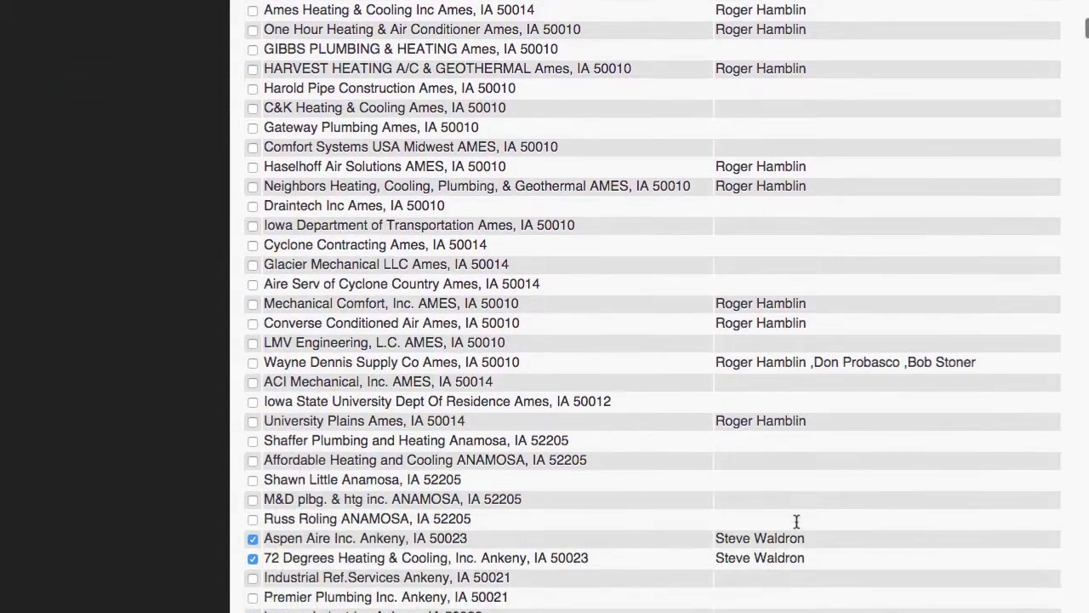
scroll(795, 520, "down", 2)
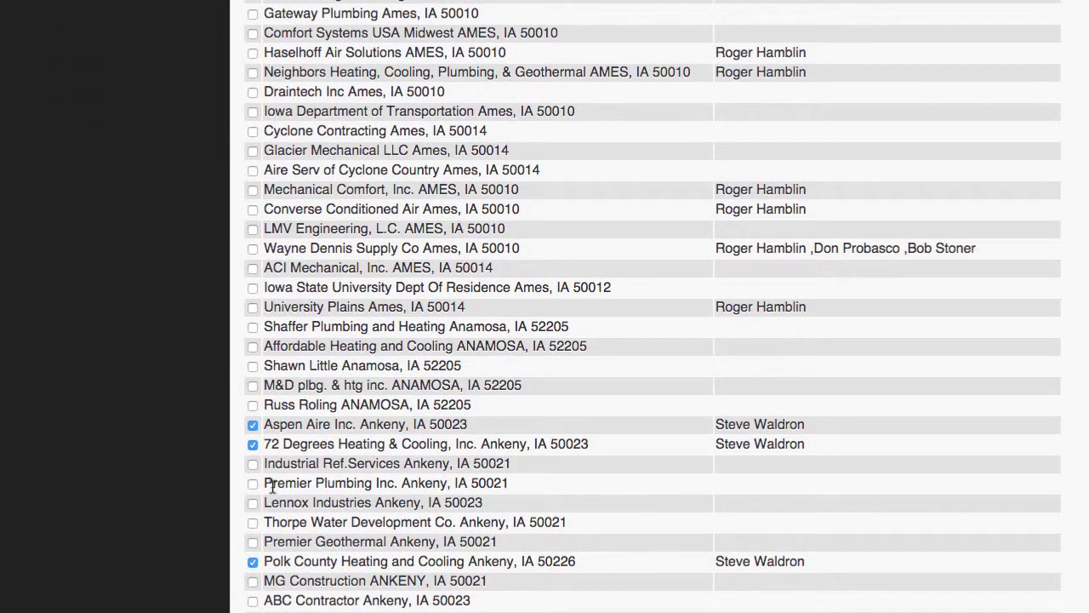
left_click(253, 483)
Attach the checked company to the employee, then return to the team connection report
scroll(500, 460, "down", 1)
scroll(500, 460, "down", 8)
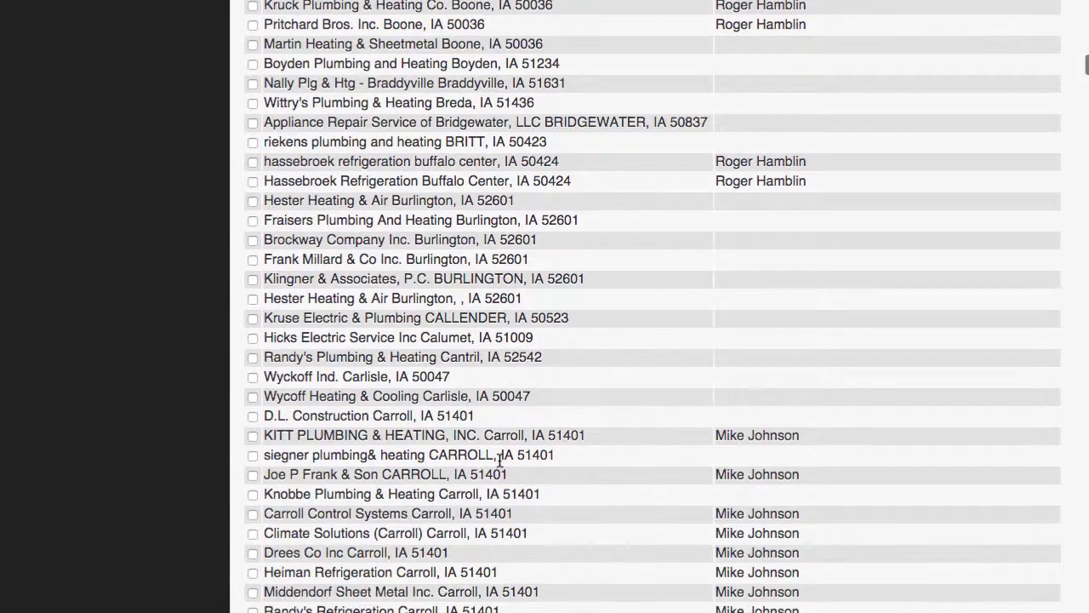
scroll(500, 459, "down", 9)
scroll(500, 459, "down", 7)
scroll(501, 460, "down", 7)
left_click(678, 401)
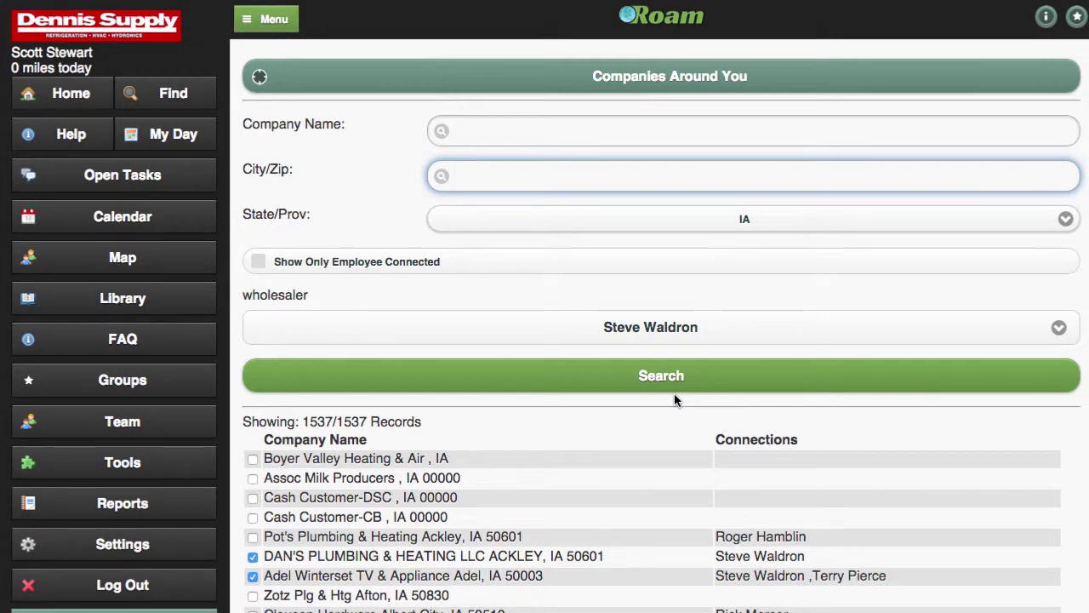
left_click(149, 503)
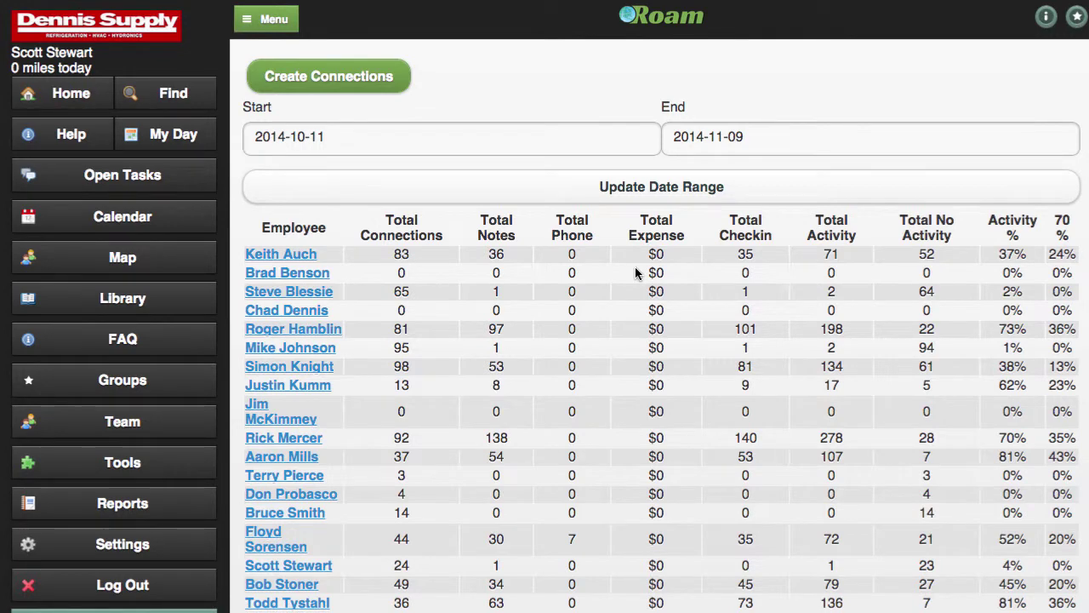
scroll(635, 268, "down", 1)
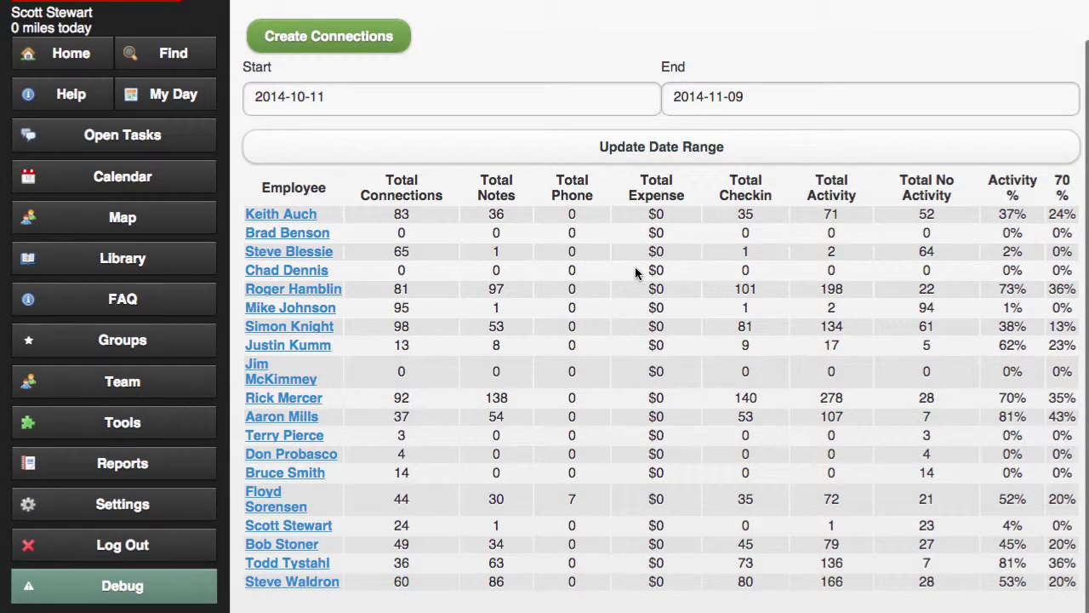